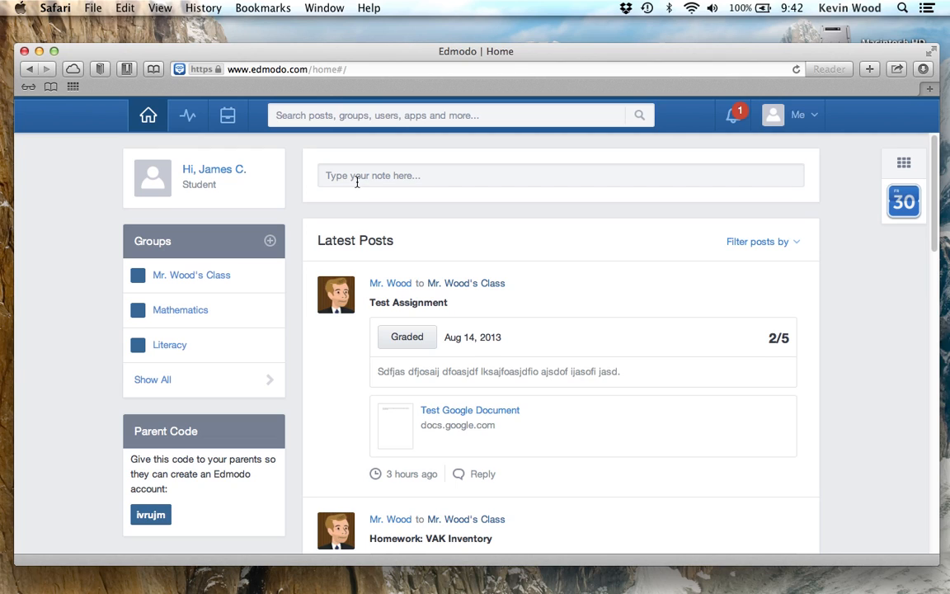
- Open the class group's Folders in Edmodo and go into the Links folder
{"action": "left_click_drag", "start_coordinate": [309, 56], "coordinate": [310, 47]}
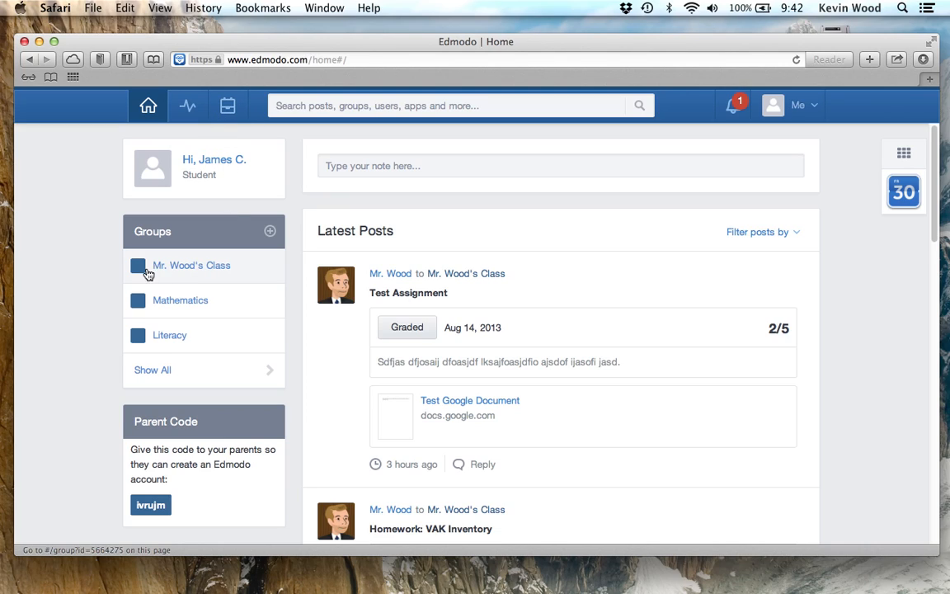
{"action": "left_click", "coordinate": [203, 269]}
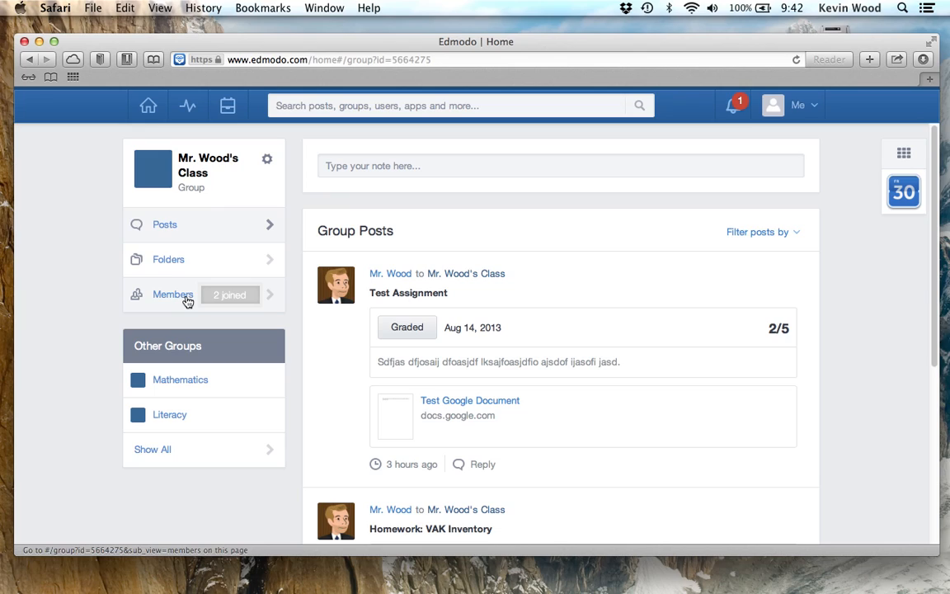
{"action": "left_click", "coordinate": [224, 262]}
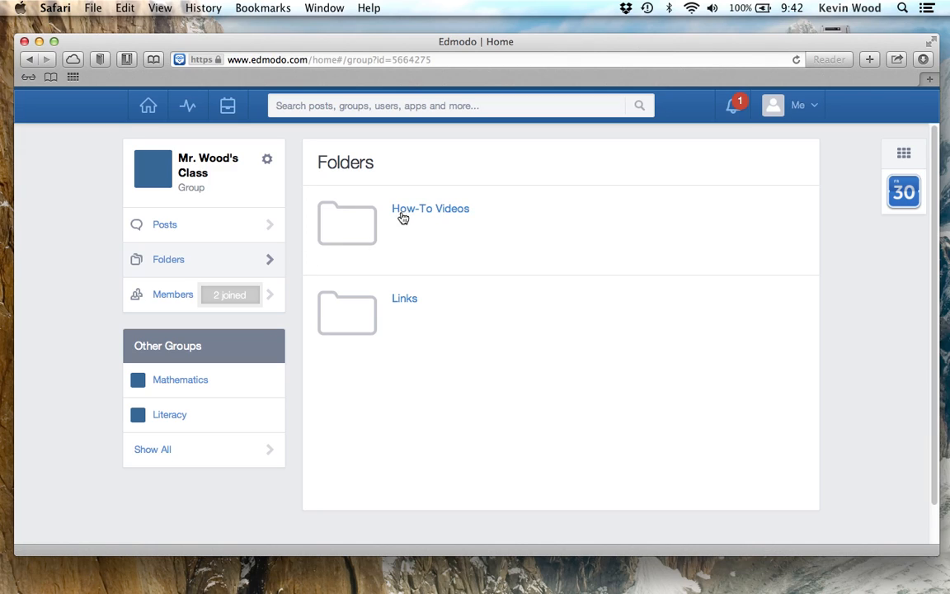
{"action": "left_click", "coordinate": [406, 300]}
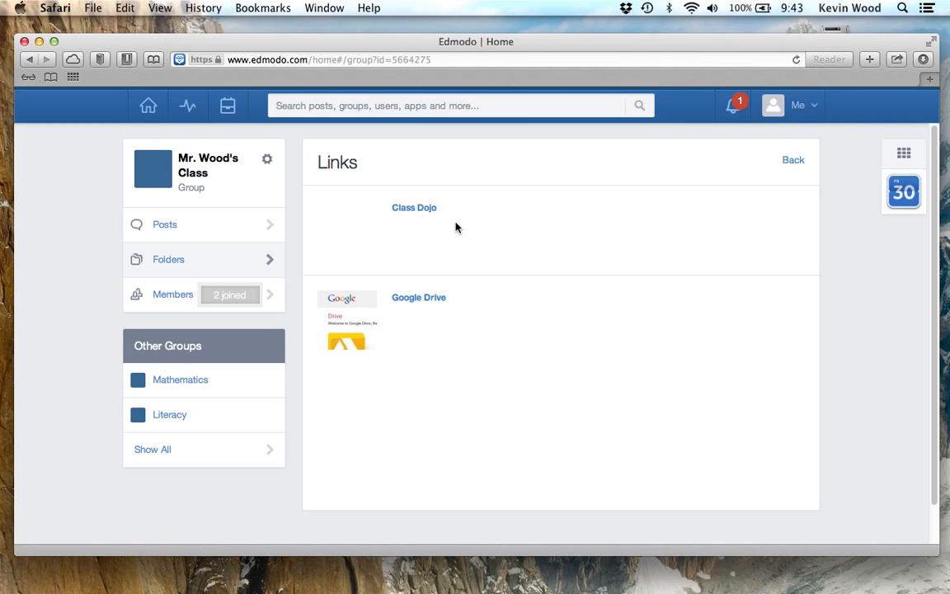
- Follow the Google Drive link and sign in with the saved account
{"action": "left_click", "coordinate": [413, 301]}
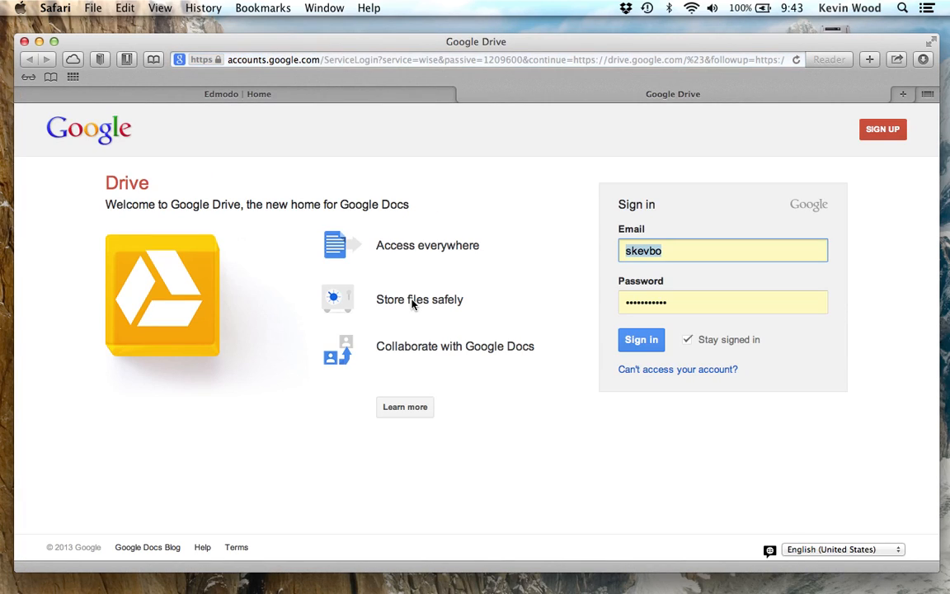
{"action": "left_click", "coordinate": [669, 251]}
{"action": "left_click", "coordinate": [641, 341]}
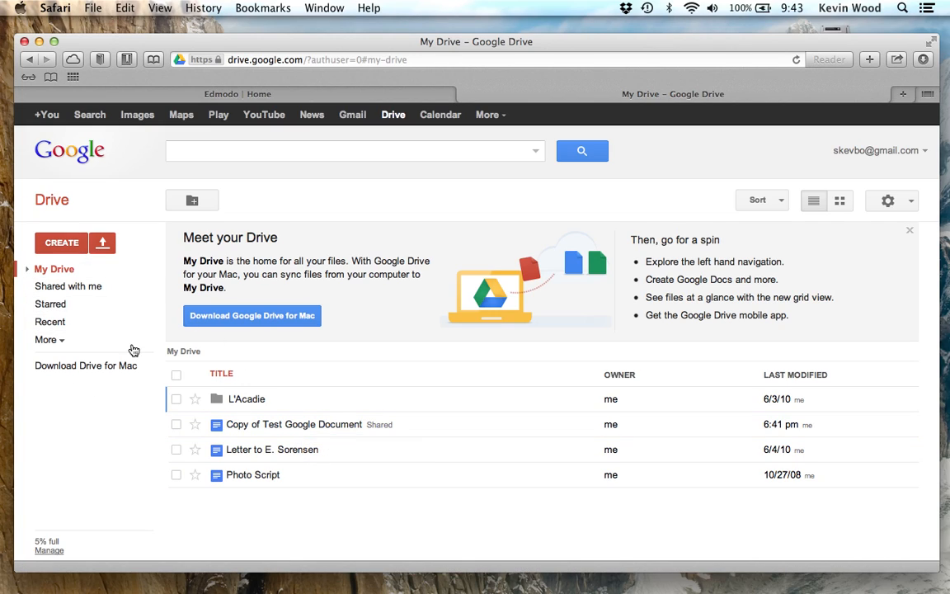
- Search Drive for 'test', then create a new blank Google Docs document
{"action": "left_click", "coordinate": [277, 153]}
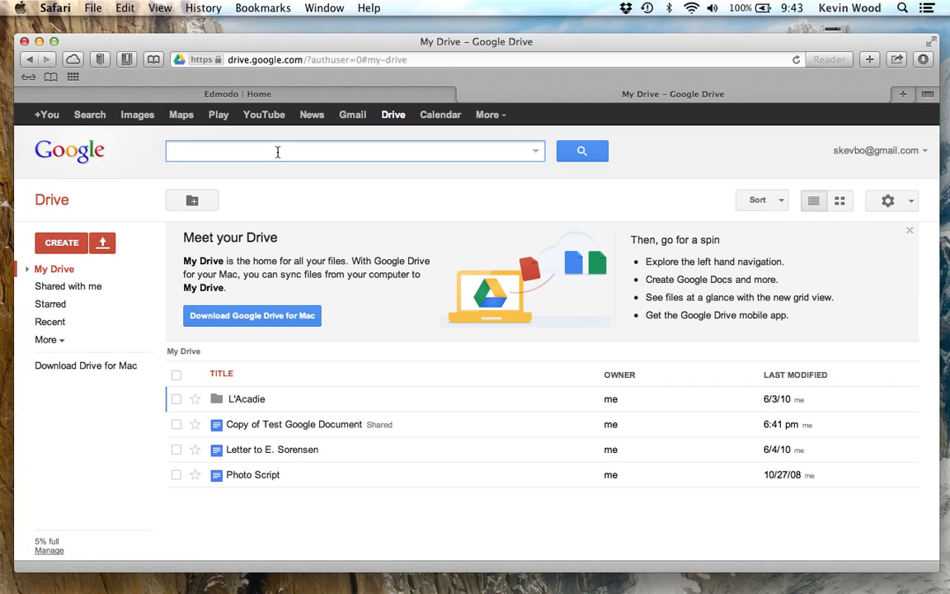
{"action": "type", "text": "test"}
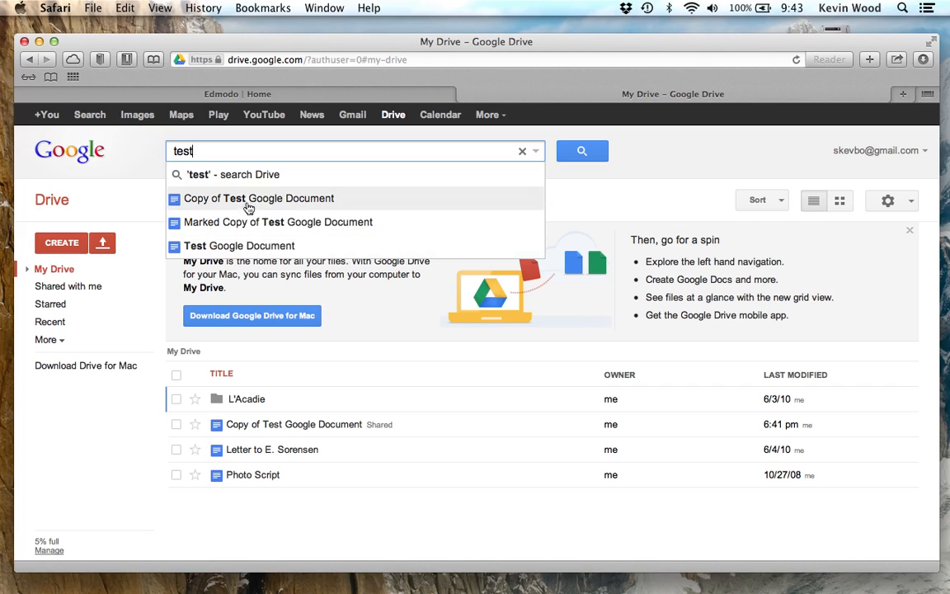
{"action": "left_click", "coordinate": [131, 411]}
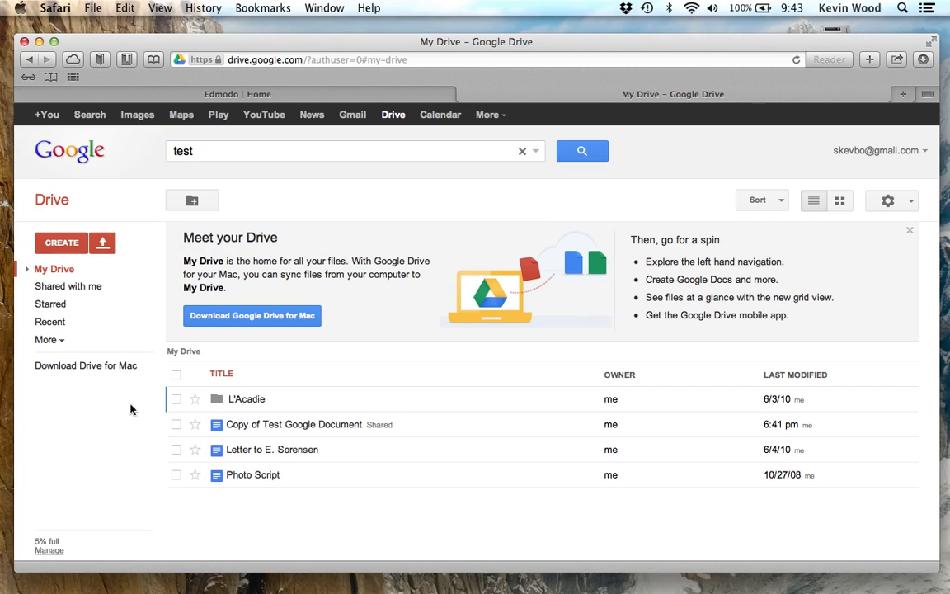
{"action": "left_click", "coordinate": [68, 246]}
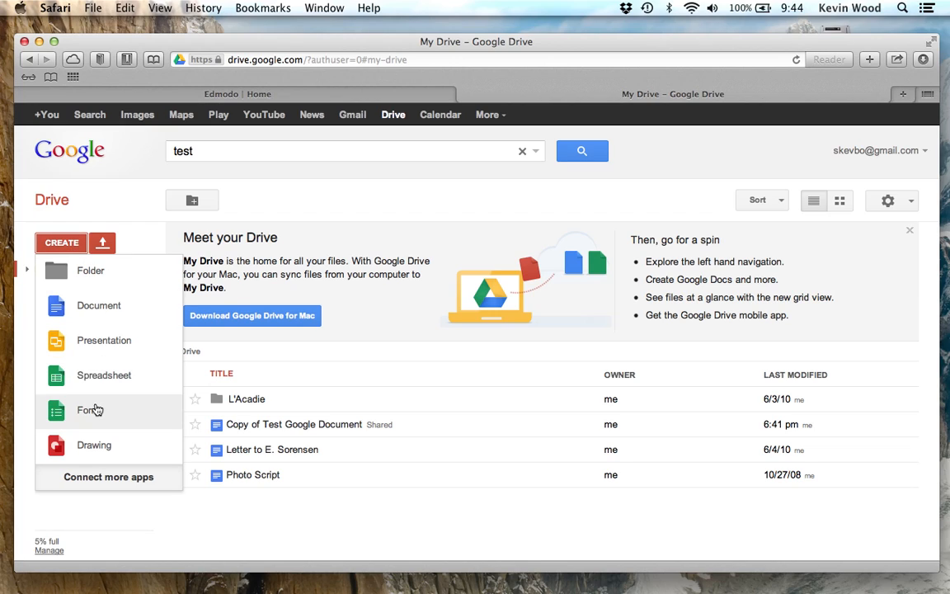
{"action": "left_click", "coordinate": [117, 310]}
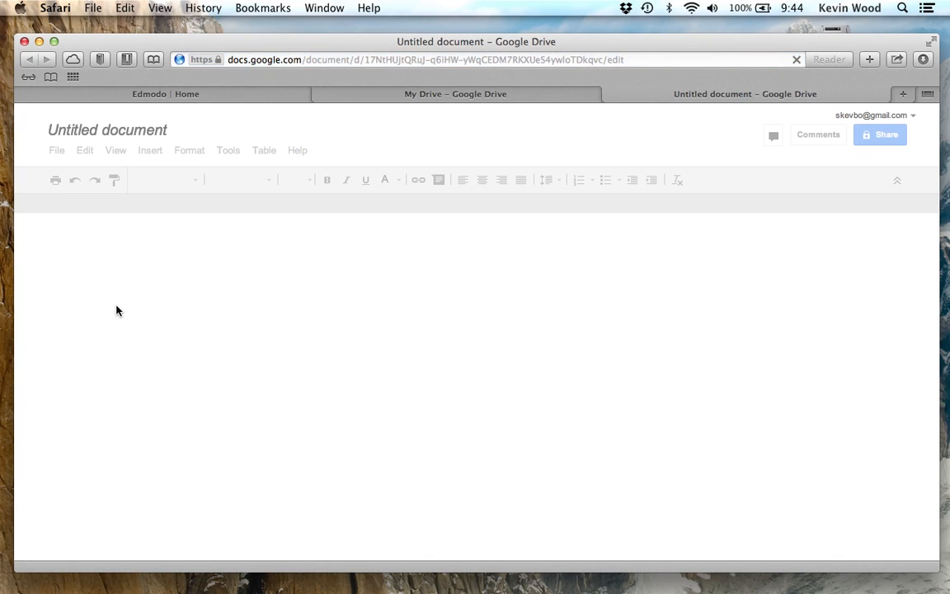
- Rename the untitled document to 'Reading Assignment'
{"action": "key", "text": "ctrl+super+Escape"}
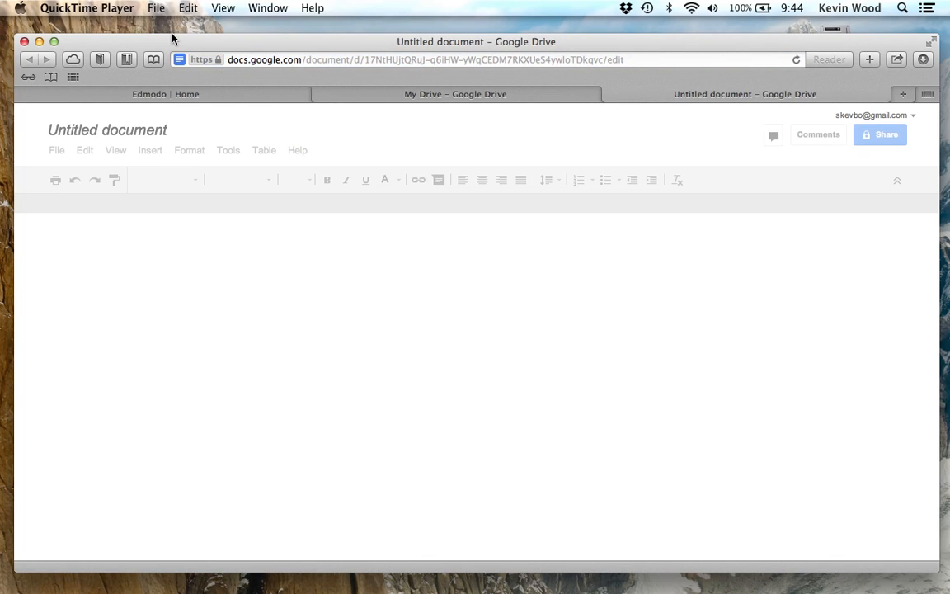
{"action": "left_click", "coordinate": [305, 44]}
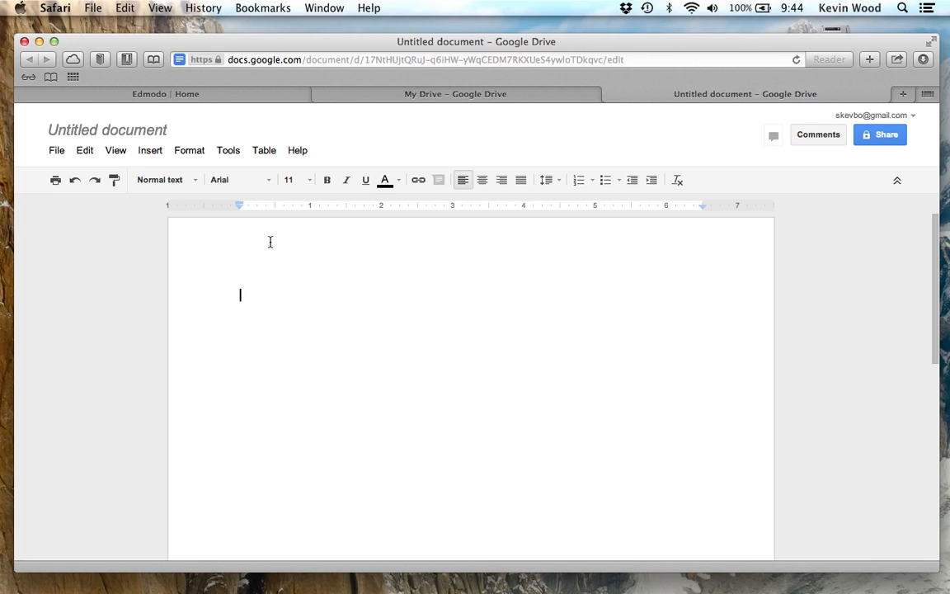
{"action": "left_click", "coordinate": [141, 132]}
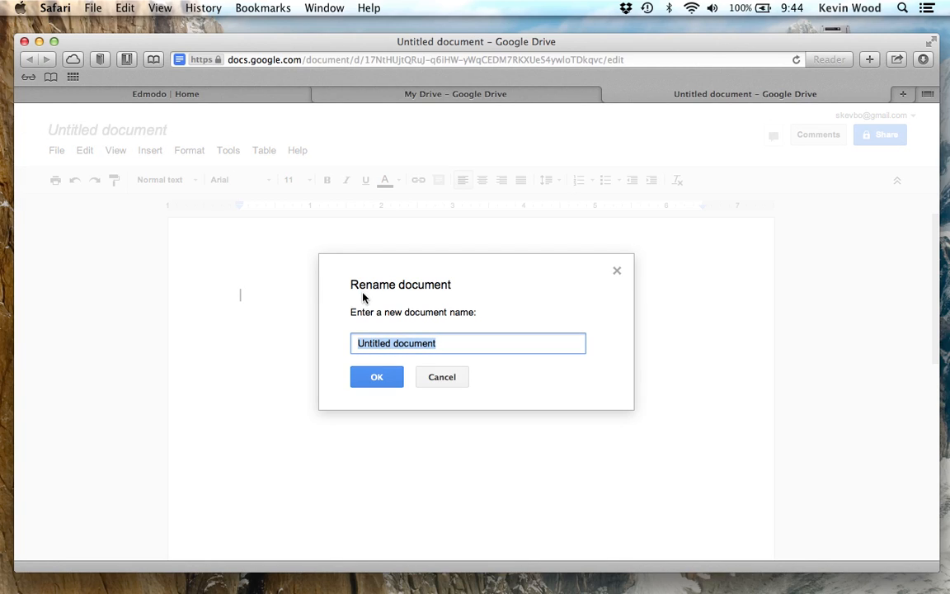
{"action": "type", "text": "Reading"}
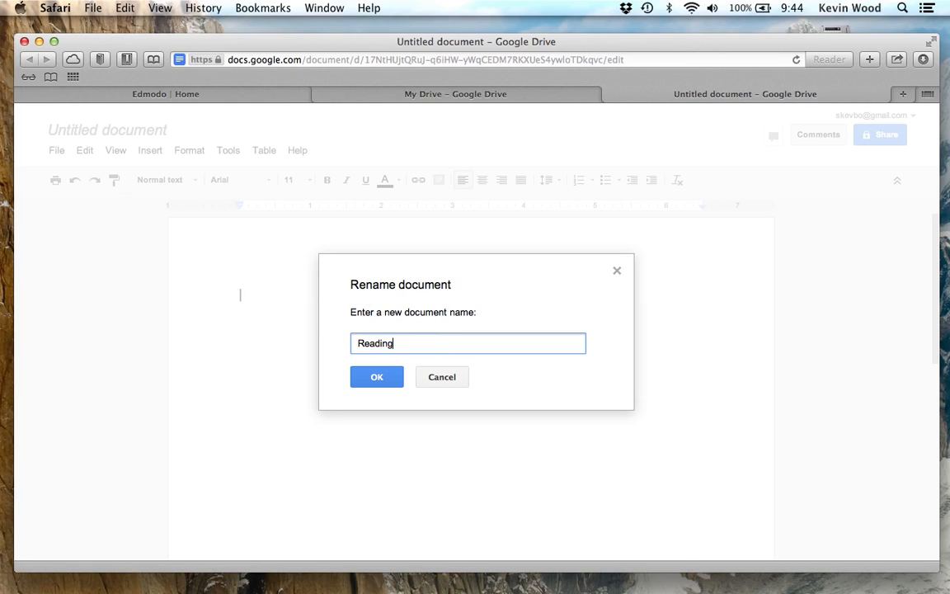
{"action": "type", "text": " Assignment"}
{"action": "left_click", "coordinate": [396, 376]}
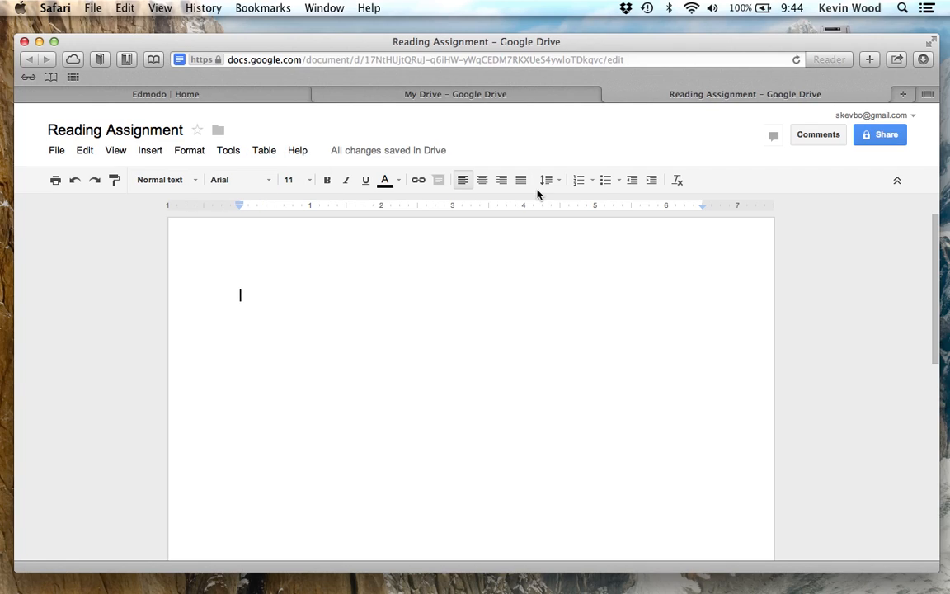
{"action": "left_click", "coordinate": [269, 181]}
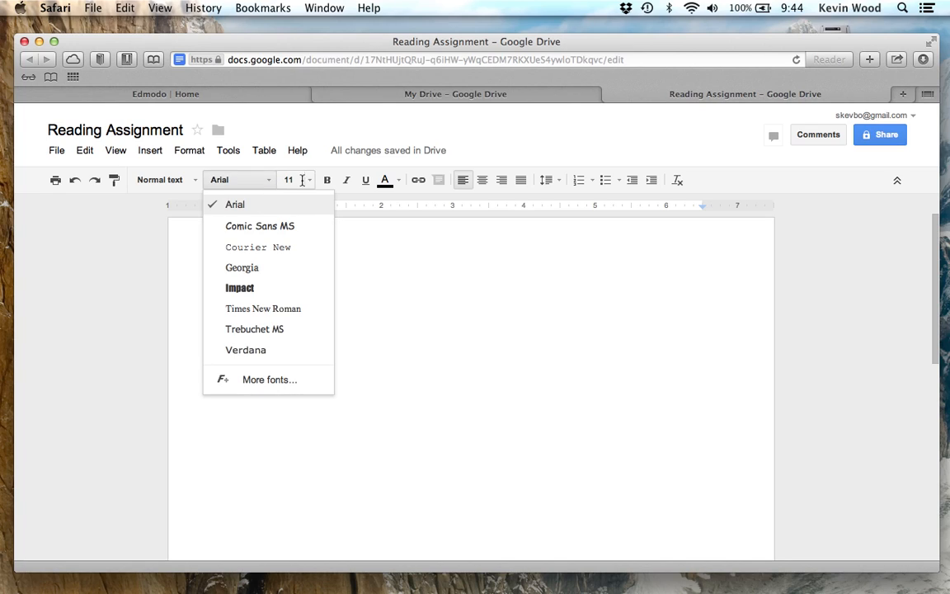
{"action": "left_click", "coordinate": [311, 185]}
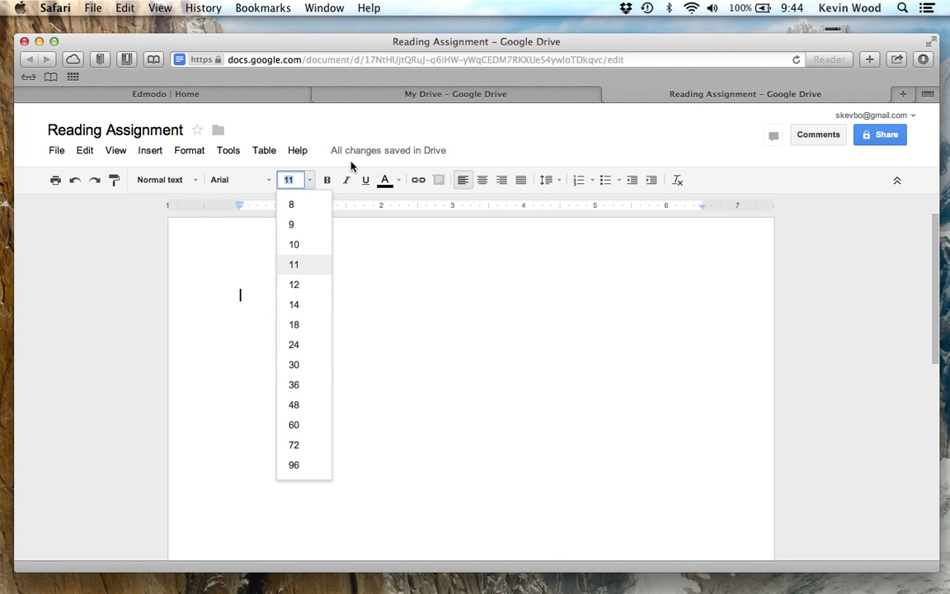
{"action": "left_click", "coordinate": [336, 173]}
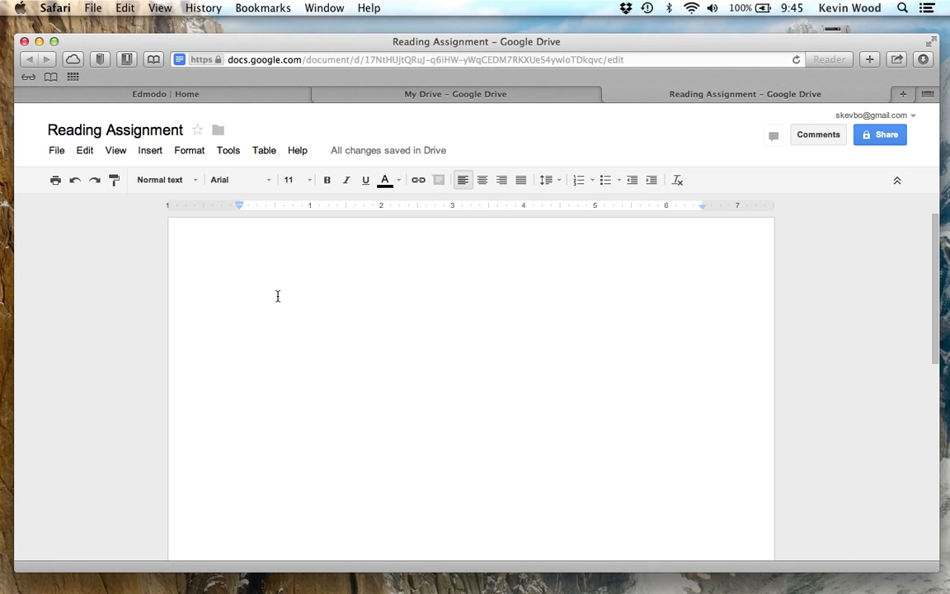
- Type 'List of books that I have read this year.', then Hatchet and The Hobbit below
{"action": "type", "text": "List of"}
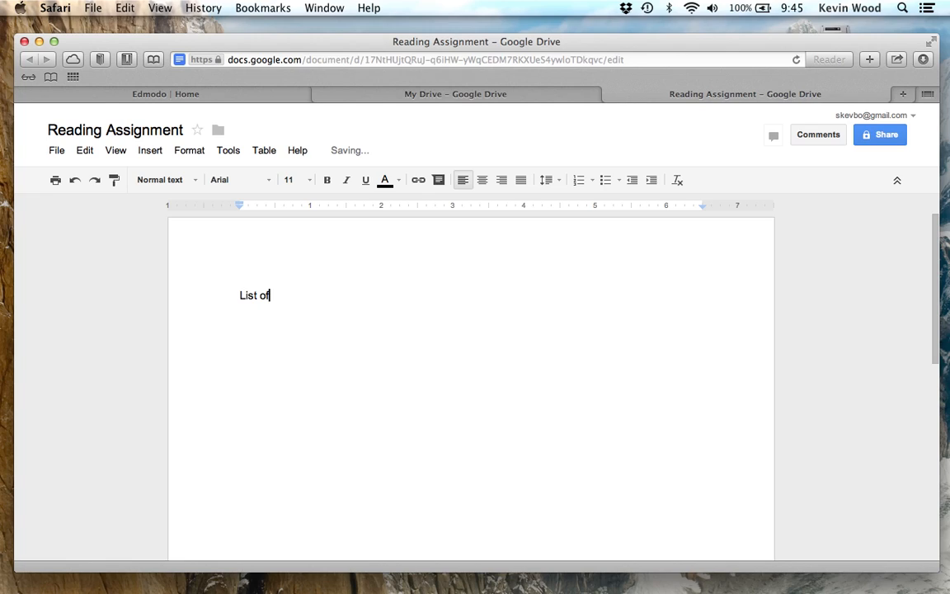
{"action": "type", "text": " books that I have read t"}
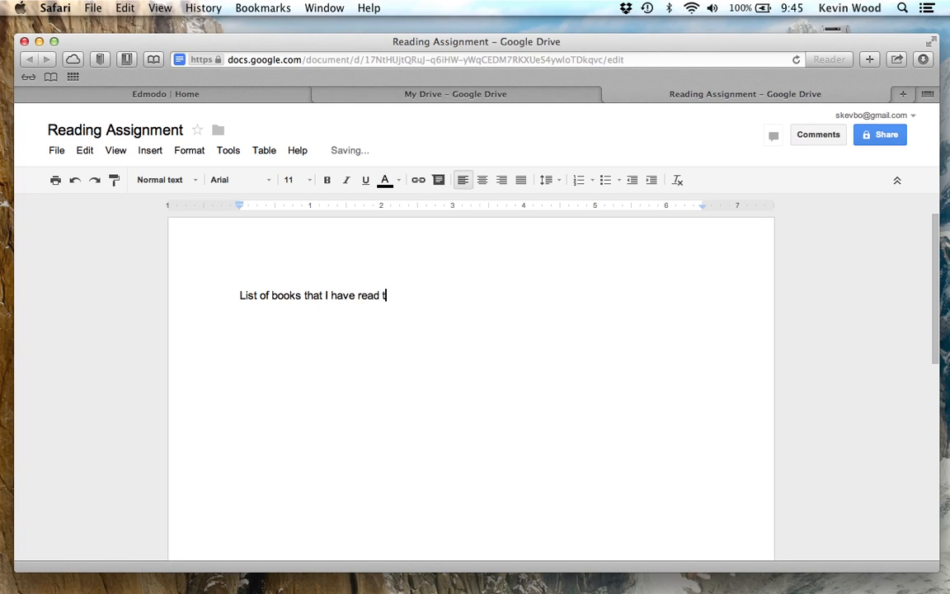
{"action": "type", "text": "his year."}
{"action": "key", "text": "Return"}
{"action": "type", "text": "Hatchet"}
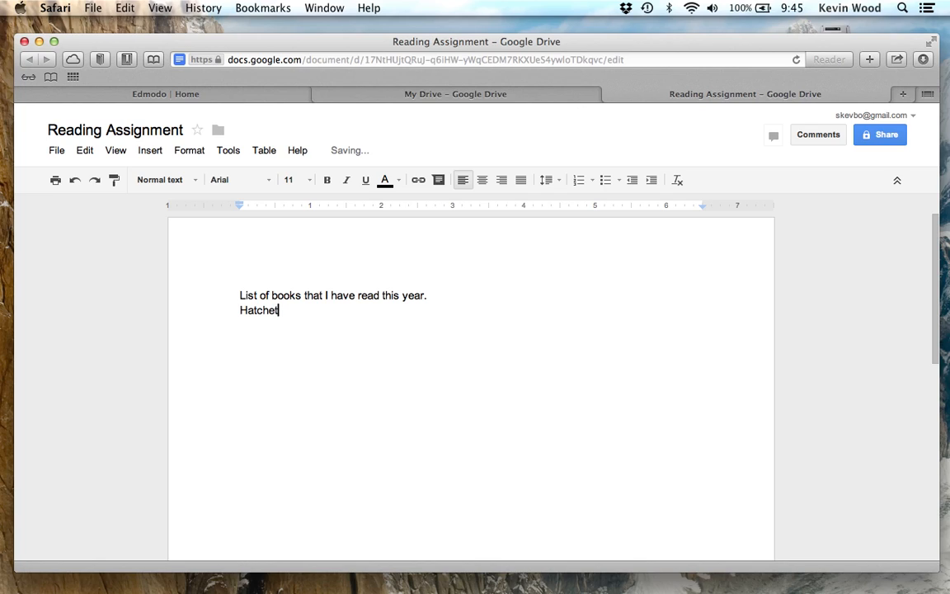
{"action": "key", "text": "Return"}
{"action": "type", "text": "The Hobbit"}
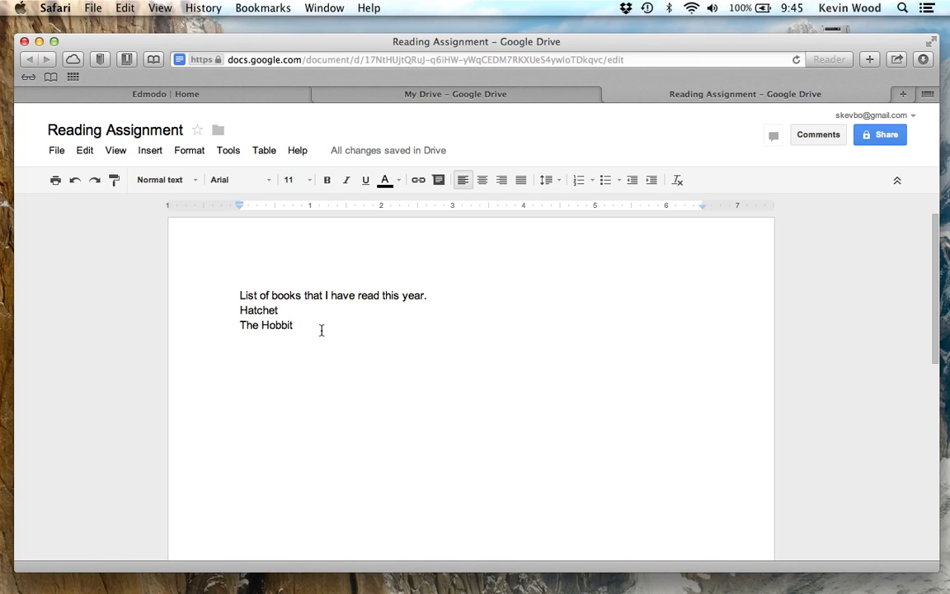
{"action": "left_click", "coordinate": [306, 314]}
- Try center and right alignment on Hatchet and The Hobbit, then return them to left
{"action": "left_click_drag", "start_coordinate": [295, 325], "coordinate": [236, 311]}
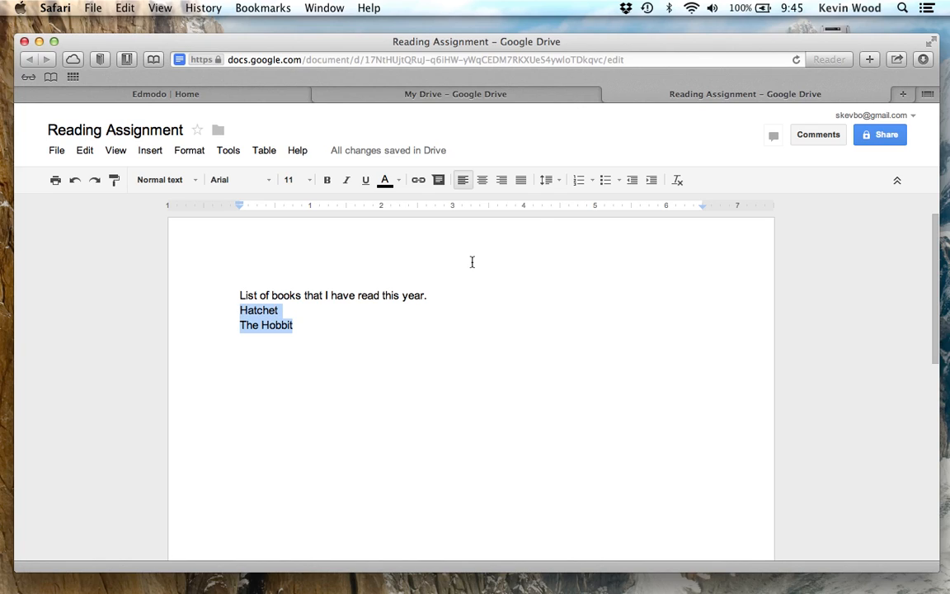
{"action": "left_click", "coordinate": [482, 182]}
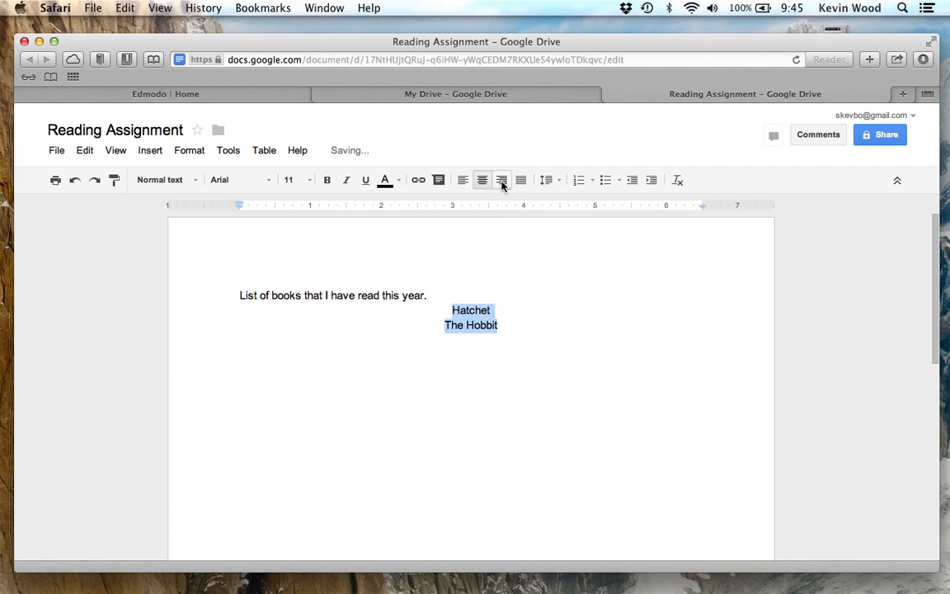
{"action": "left_click", "coordinate": [501, 182]}
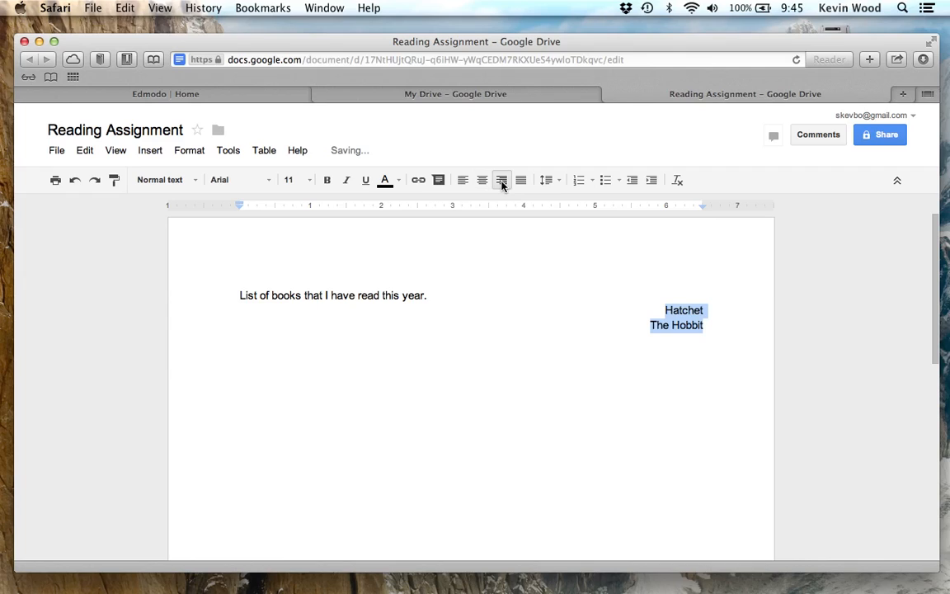
{"action": "left_click", "coordinate": [458, 183]}
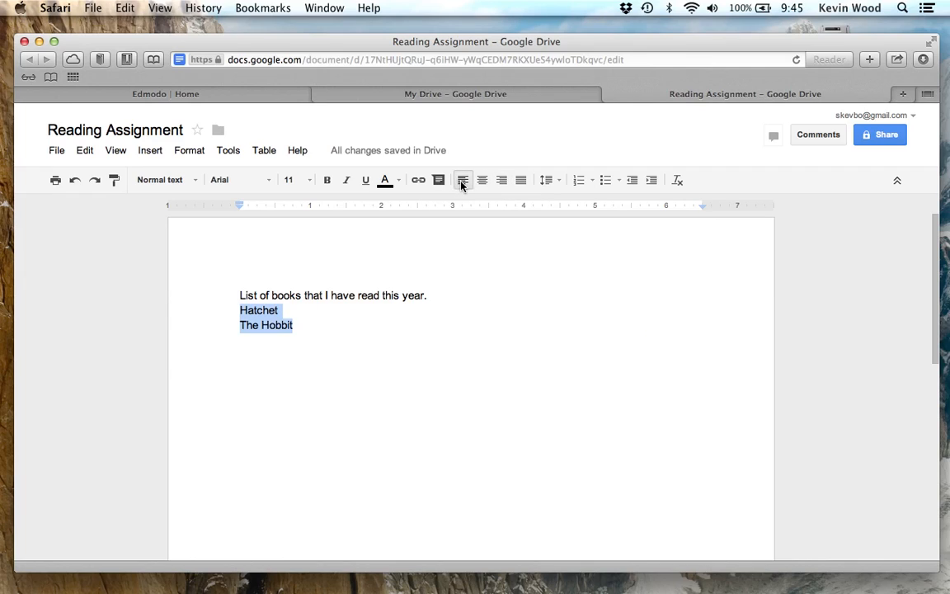
- Turn the two book titles into a numbered list, then a bulleted list
{"action": "left_click", "coordinate": [579, 181]}
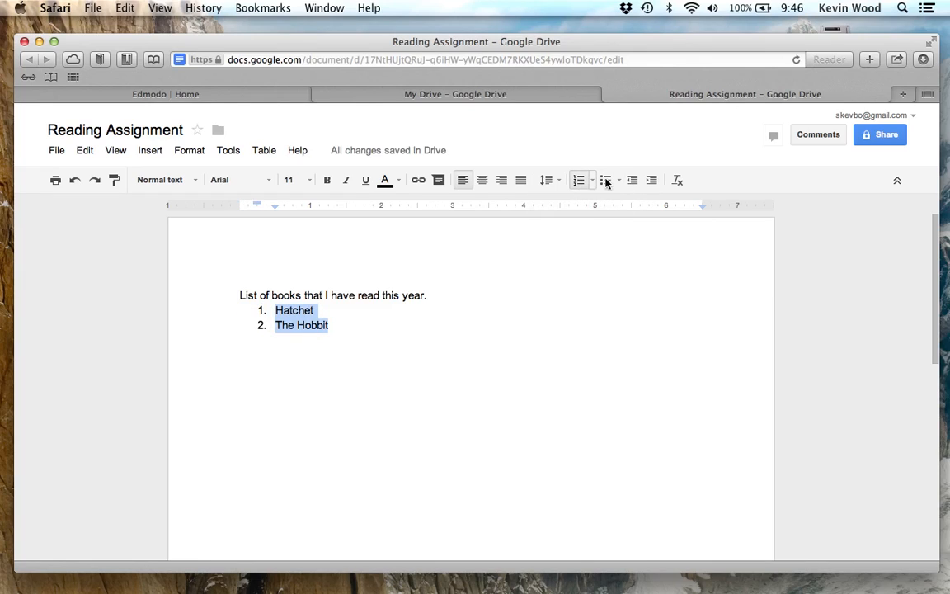
{"action": "left_click", "coordinate": [607, 181]}
{"action": "left_click", "coordinate": [297, 299]}
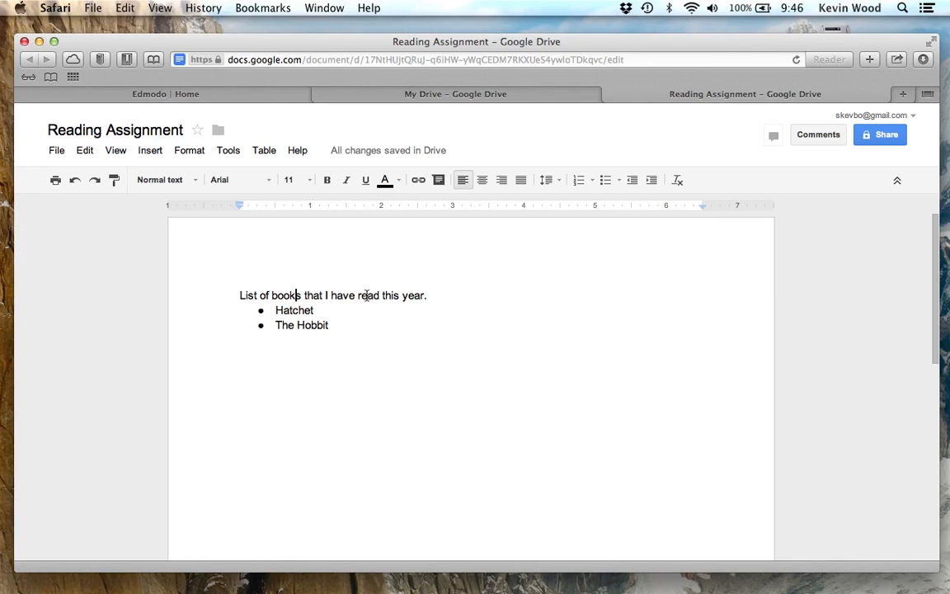
- Make 'this year' bold and underlined and 'List of books' italic
{"action": "left_click_drag", "start_coordinate": [381, 295], "coordinate": [423, 294]}
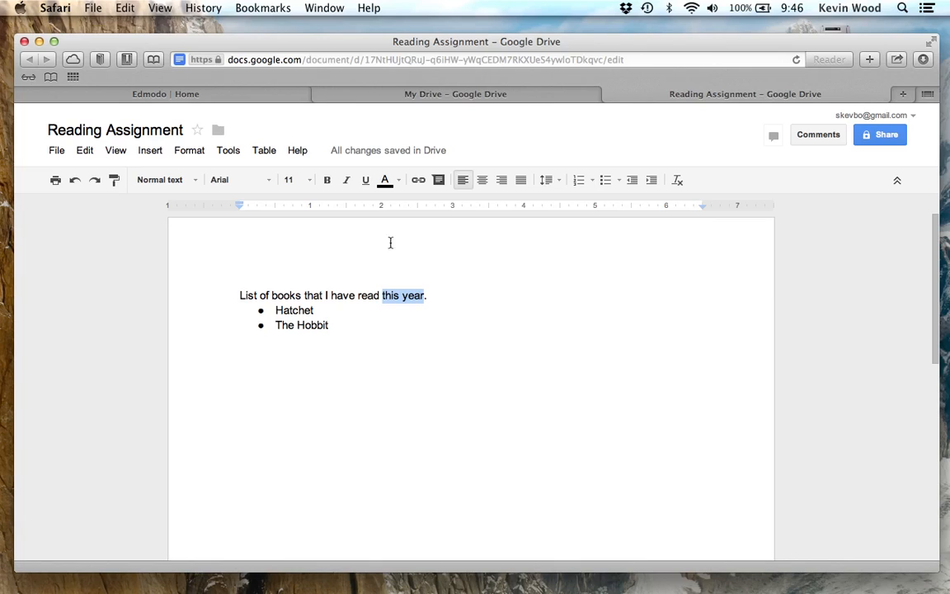
{"action": "left_click", "coordinate": [328, 181]}
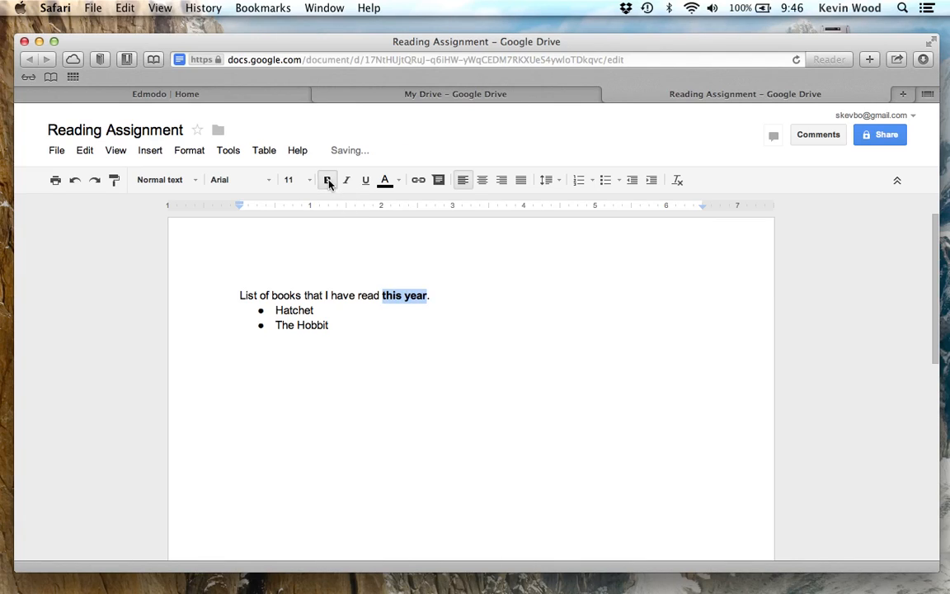
{"action": "left_click", "coordinate": [365, 181]}
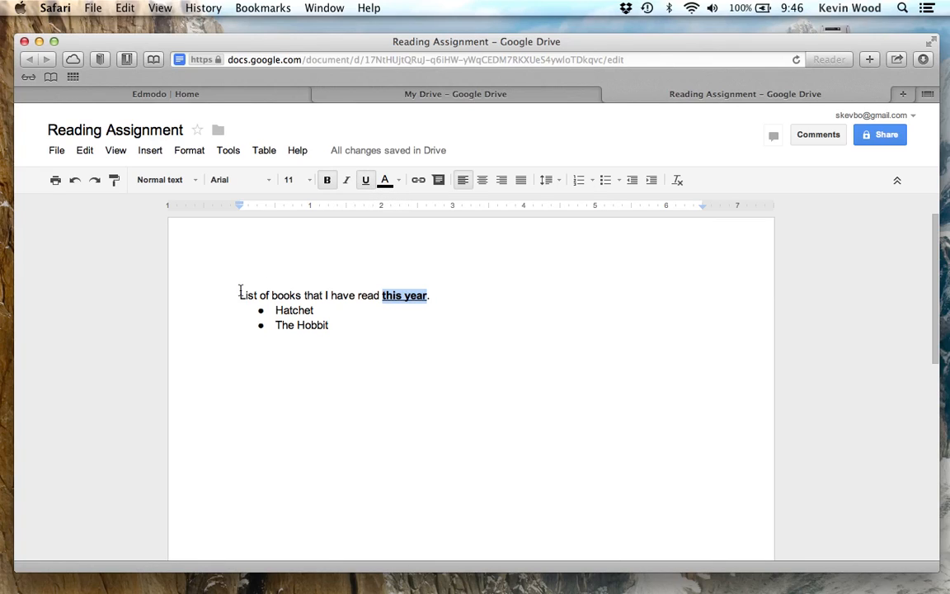
{"action": "left_click_drag", "start_coordinate": [240, 294], "coordinate": [301, 294]}
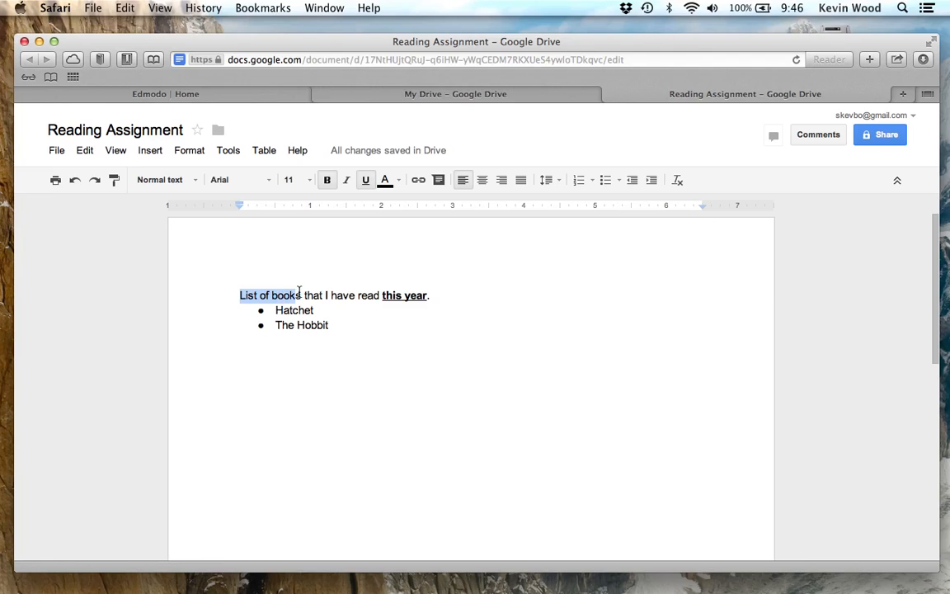
{"action": "left_click", "coordinate": [347, 180]}
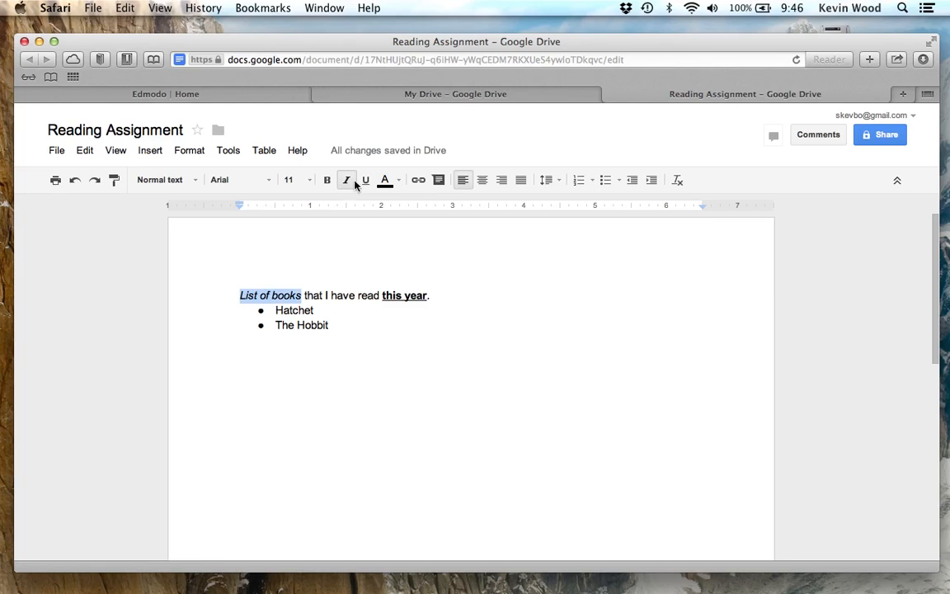
{"action": "left_click", "coordinate": [323, 295]}
- Colour The Hobbit line red
{"action": "left_click", "coordinate": [326, 310]}
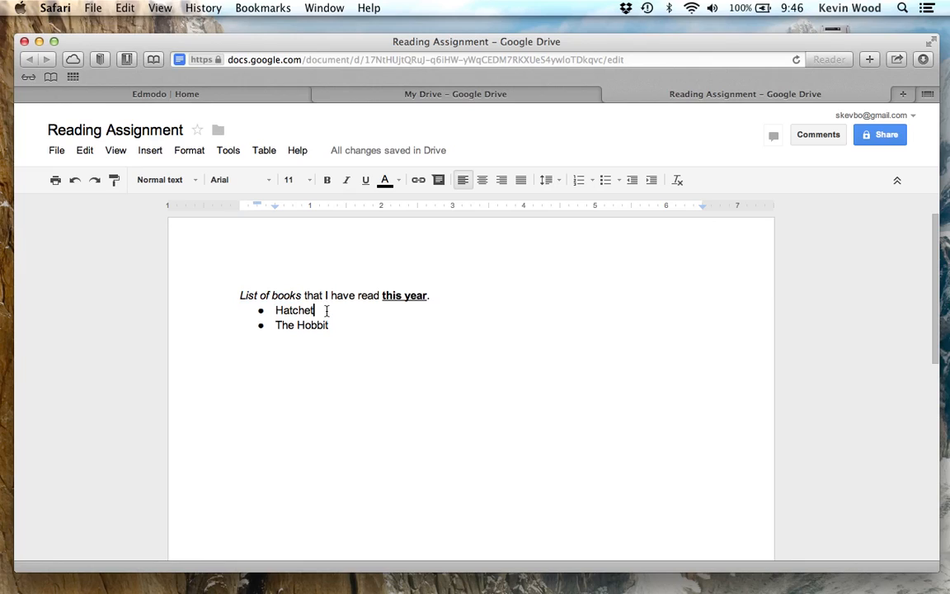
{"action": "left_click_drag", "start_coordinate": [331, 326], "coordinate": [277, 327]}
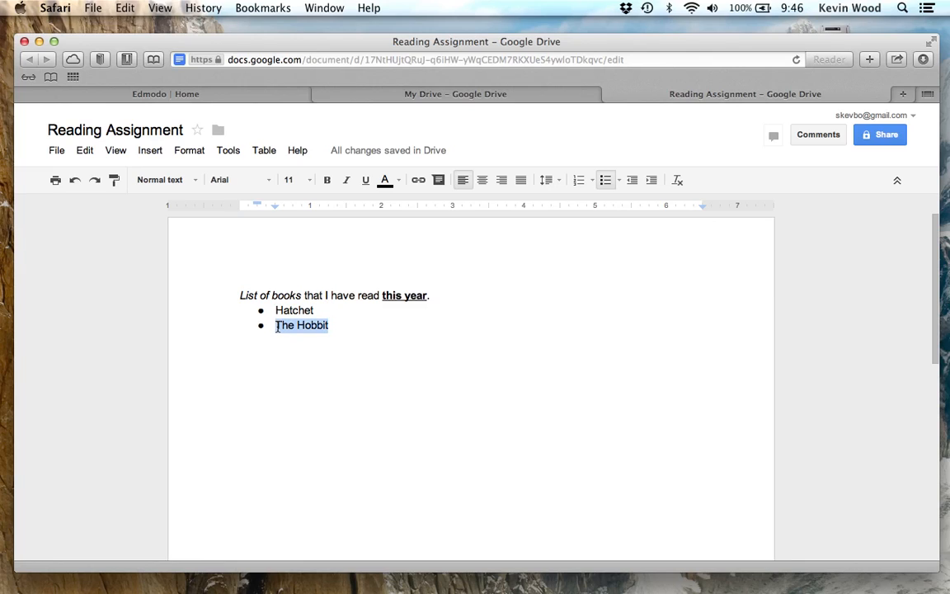
{"action": "left_click", "coordinate": [384, 182]}
{"action": "left_click", "coordinate": [404, 254]}
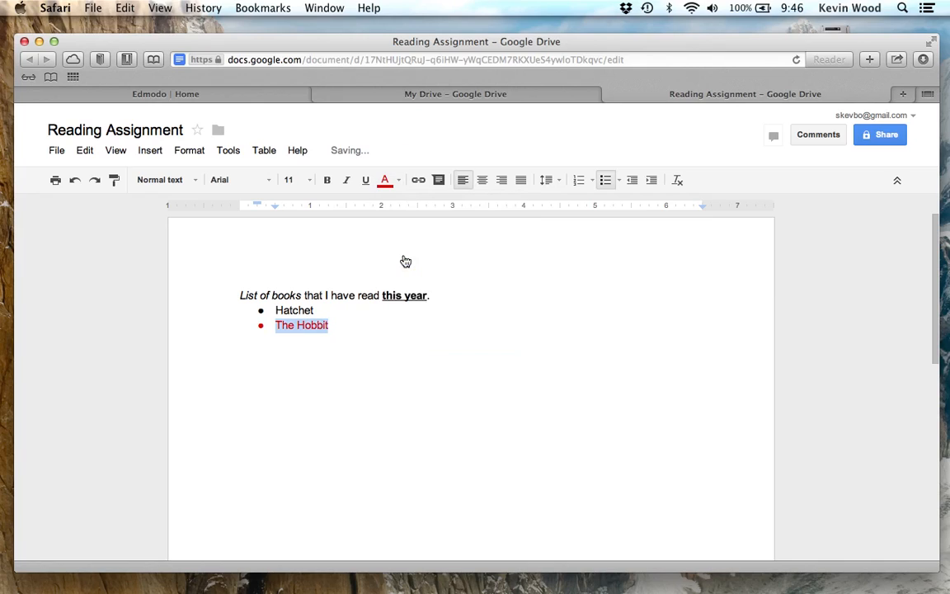
{"action": "left_click", "coordinate": [368, 307]}
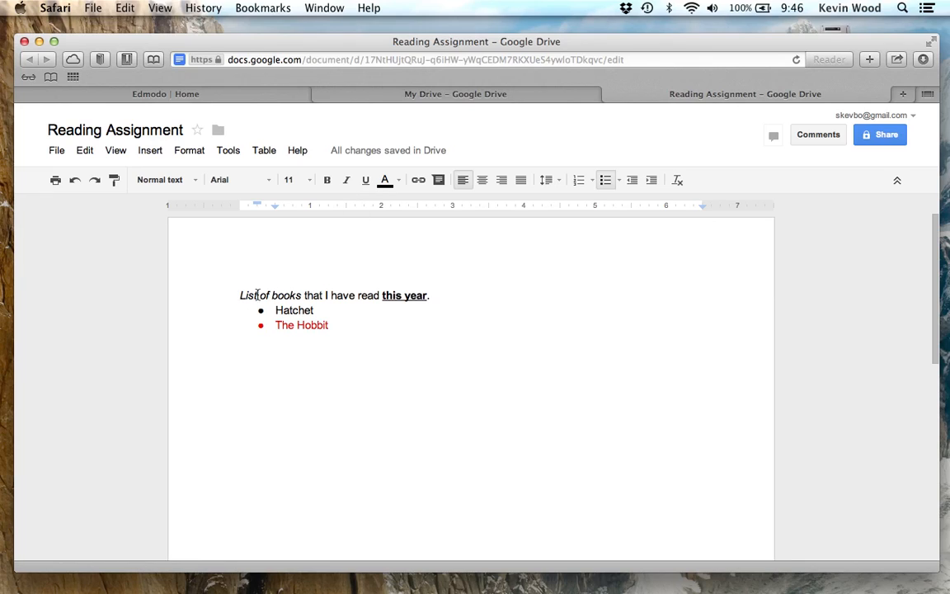
- Set the word 'books' to font size 18, then shrink it to 9
{"action": "left_click_drag", "start_coordinate": [272, 295], "coordinate": [300, 294]}
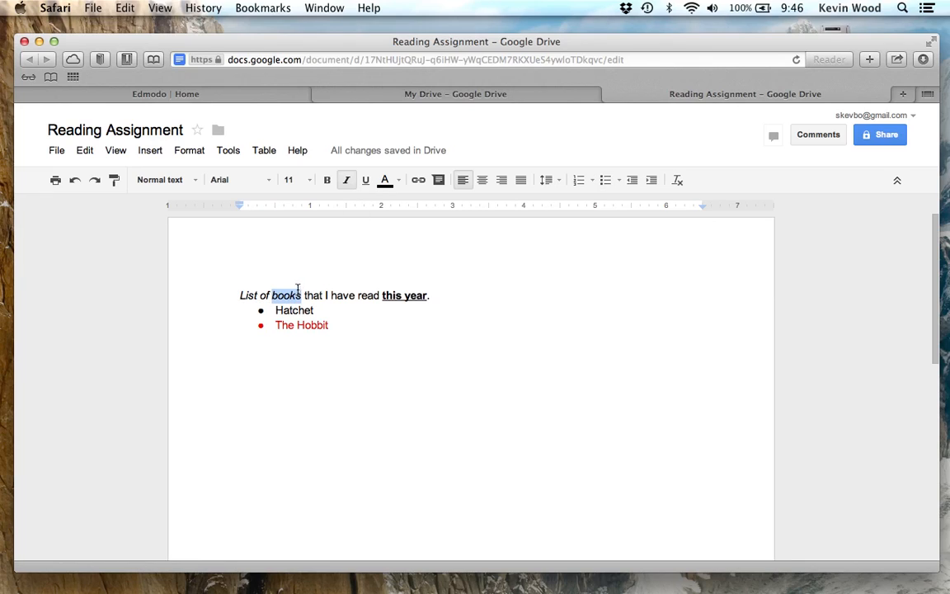
{"action": "left_click", "coordinate": [310, 180]}
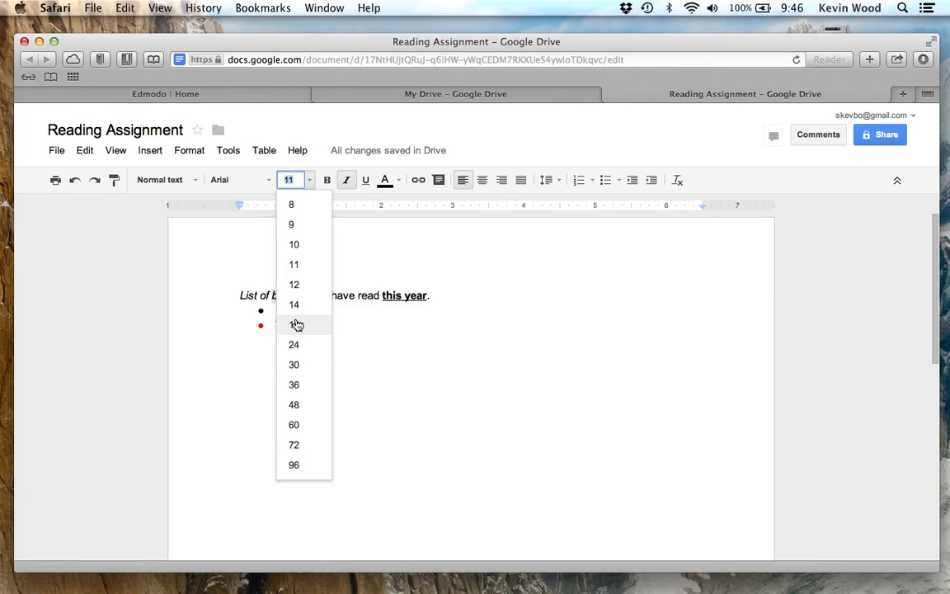
{"action": "left_click", "coordinate": [296, 323]}
{"action": "left_click", "coordinate": [311, 181]}
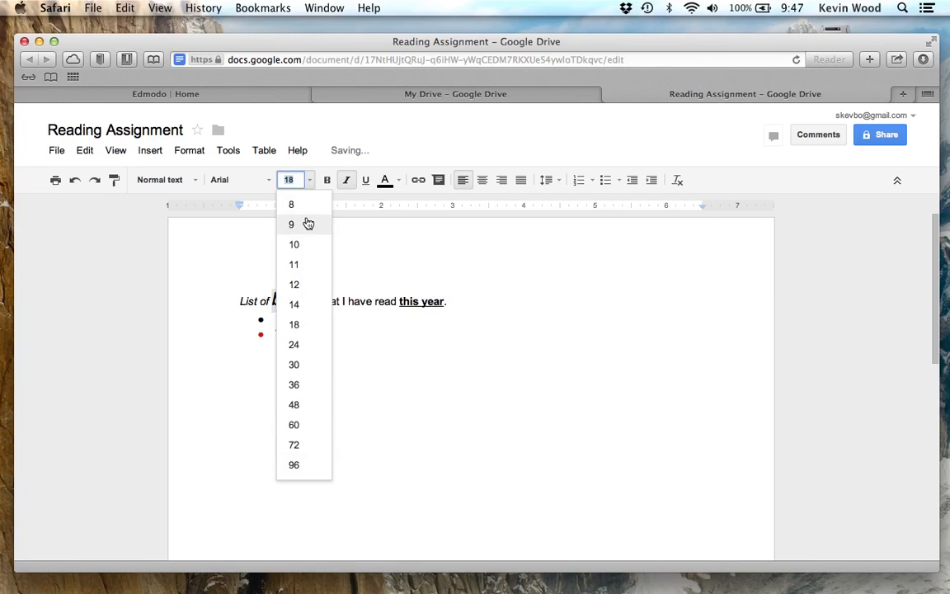
{"action": "left_click", "coordinate": [301, 221]}
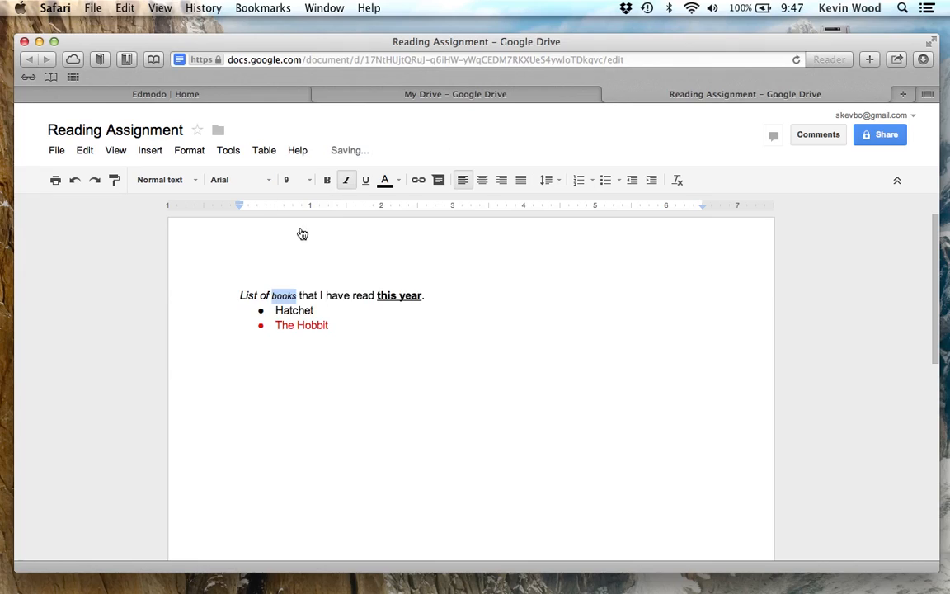
{"action": "left_click", "coordinate": [329, 271]}
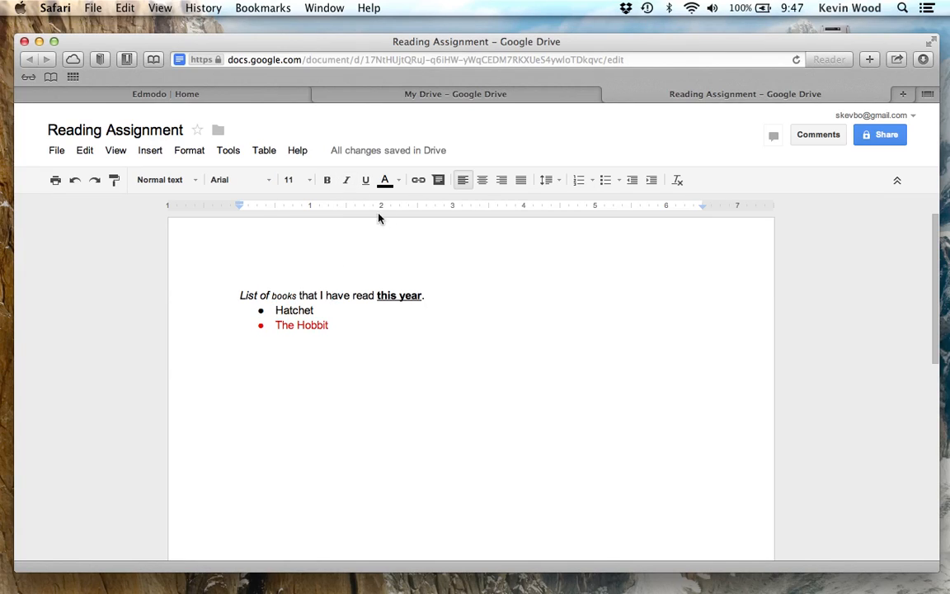
{"action": "mouse_move", "coordinate": [338, 153]}
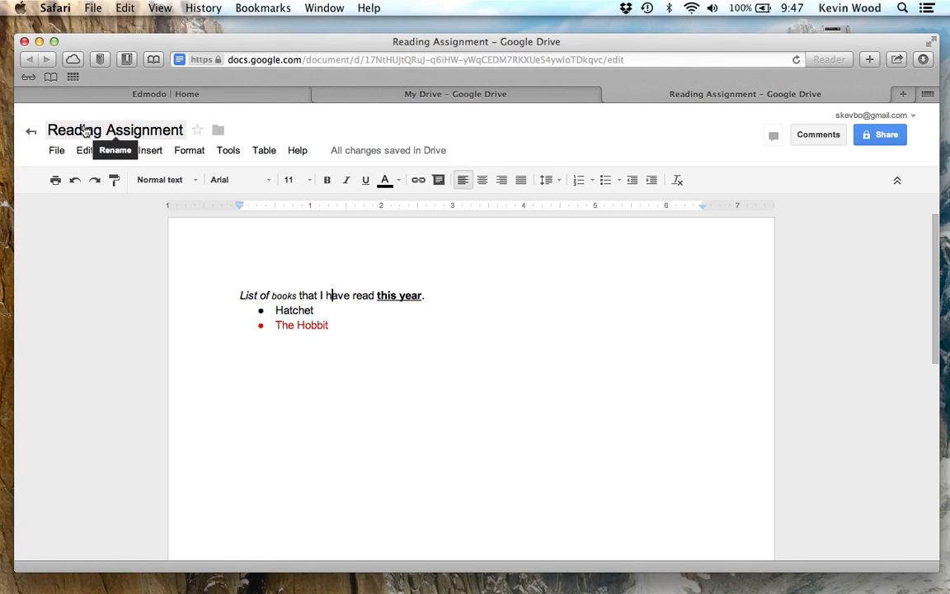
- Reopen Reading Assignment from Drive, then close the document and both Drive tabs
{"action": "left_click", "coordinate": [31, 134]}
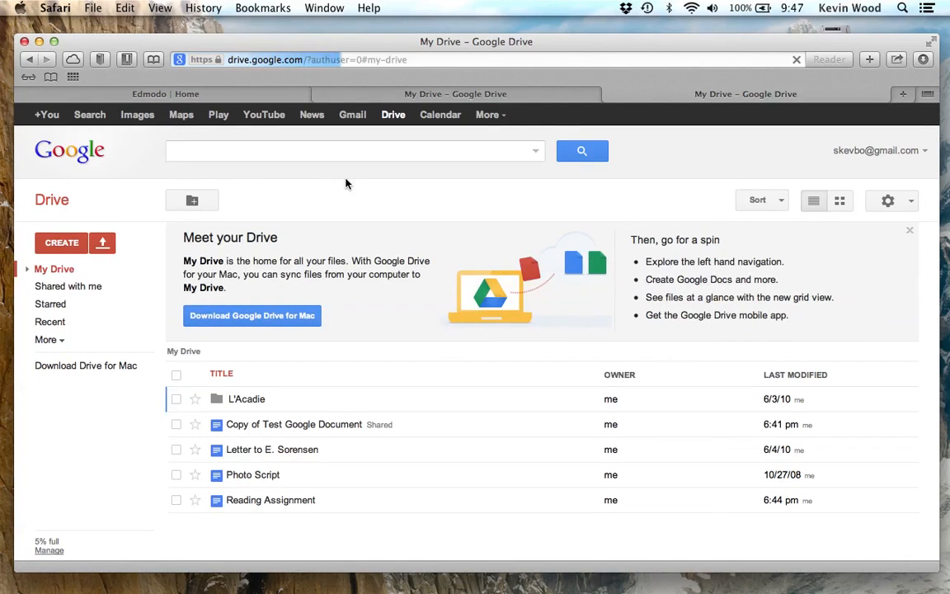
{"action": "left_click", "coordinate": [266, 503]}
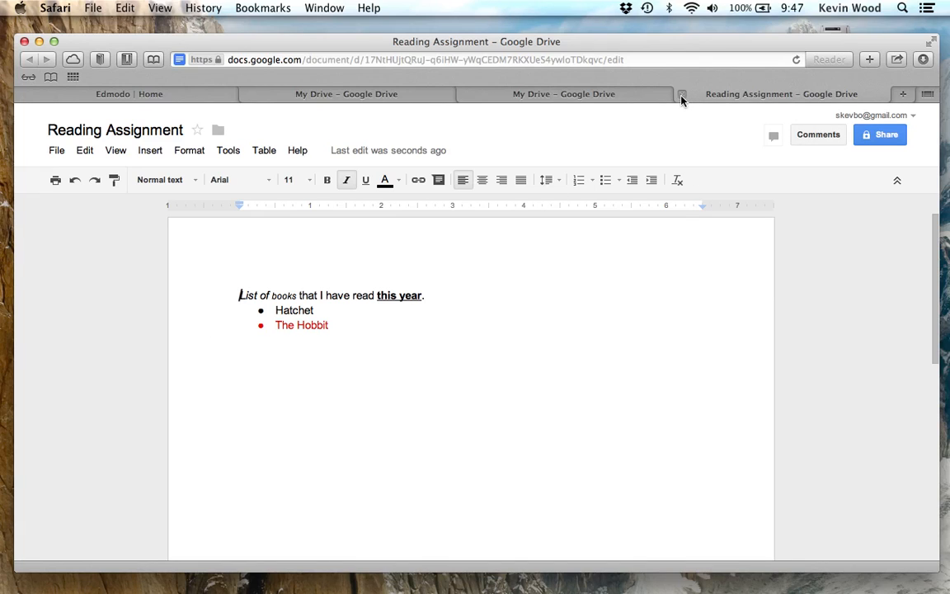
{"action": "left_click", "coordinate": [682, 95]}
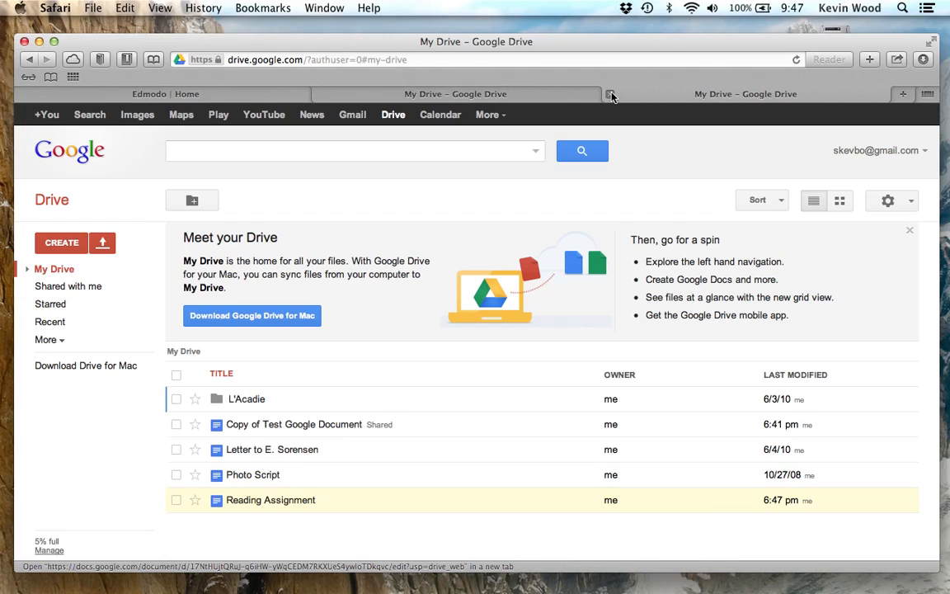
{"action": "left_click", "coordinate": [610, 94]}
{"action": "left_click", "coordinate": [456, 93]}
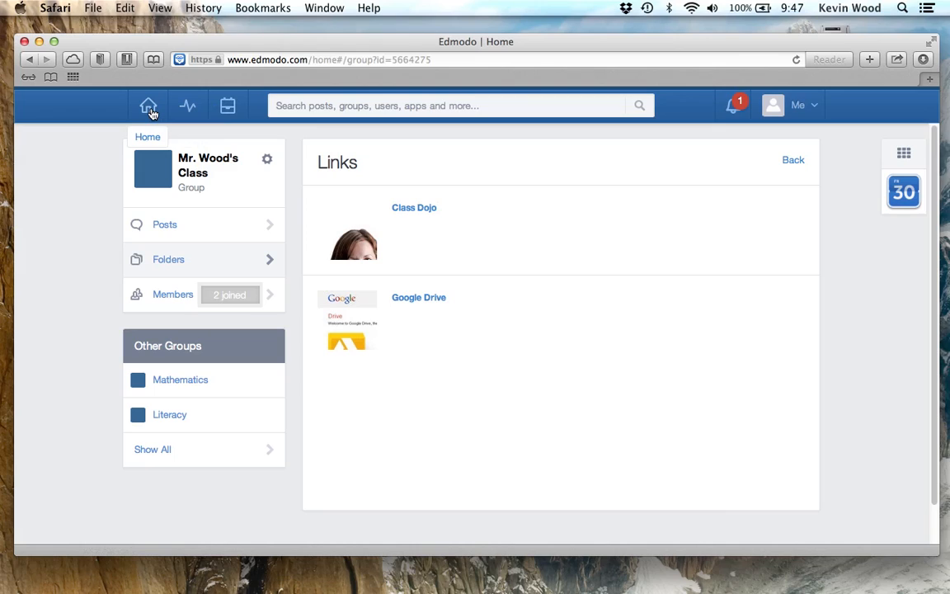
- Open Reading Assignment from the Google Drive files in Edmodo's backpack
{"action": "left_click", "coordinate": [233, 115]}
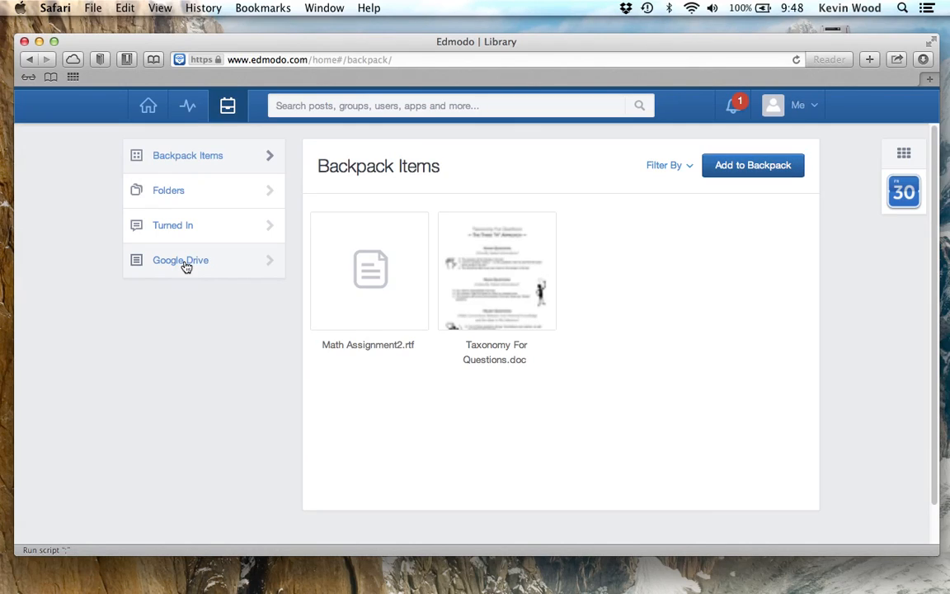
{"action": "left_click", "coordinate": [185, 262]}
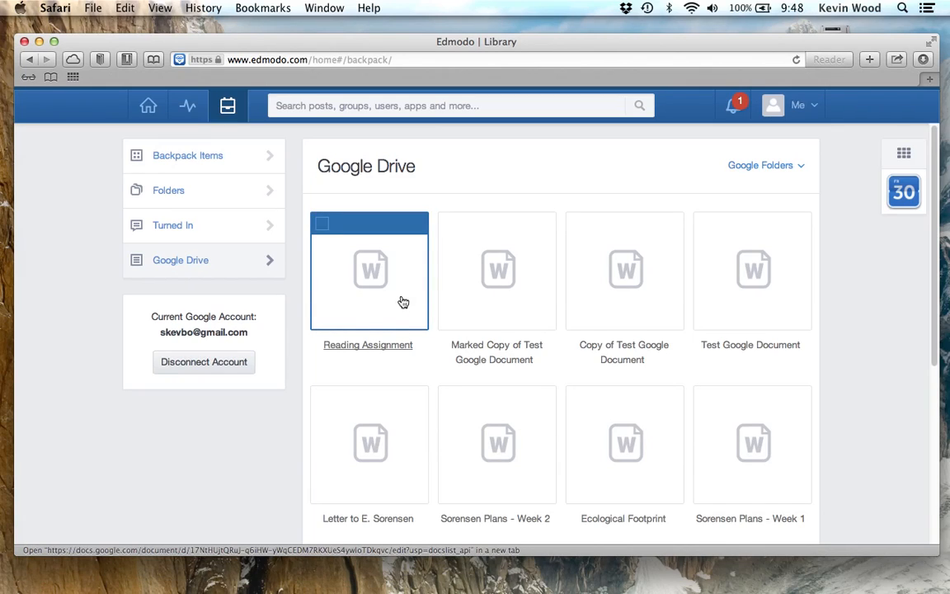
{"action": "left_click", "coordinate": [324, 228]}
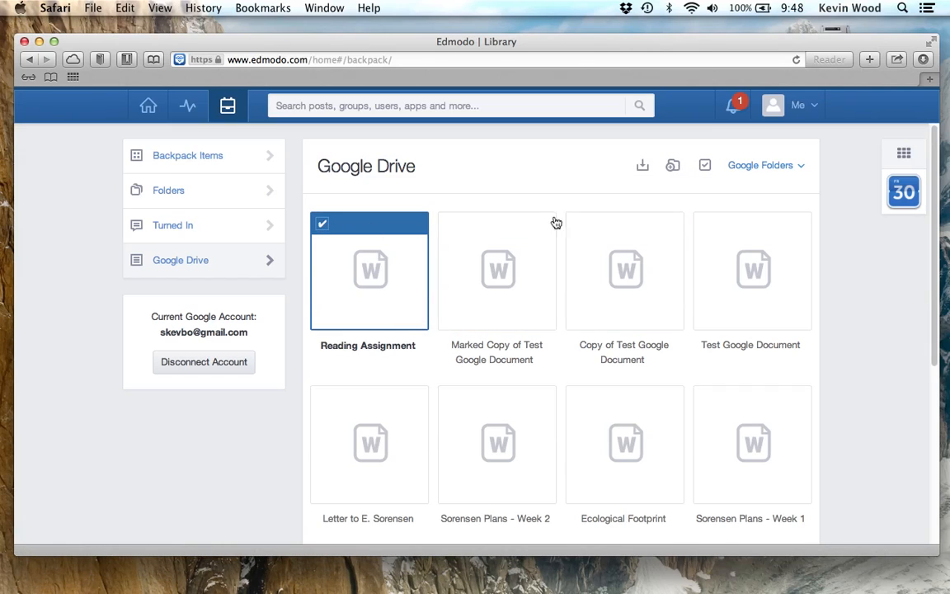
{"action": "left_click", "coordinate": [373, 275]}
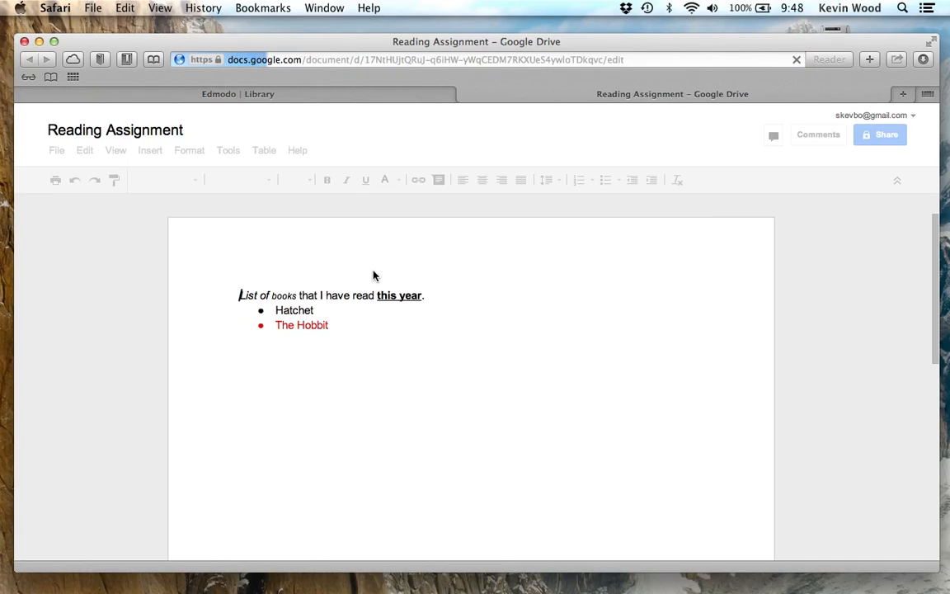
- Add a new red bullet 'Wave' directly below 'The Hobbit' in the book list
{"action": "left_click", "coordinate": [365, 324]}
{"action": "type", "text": "h"}
{"action": "key", "text": "BackSpace"}
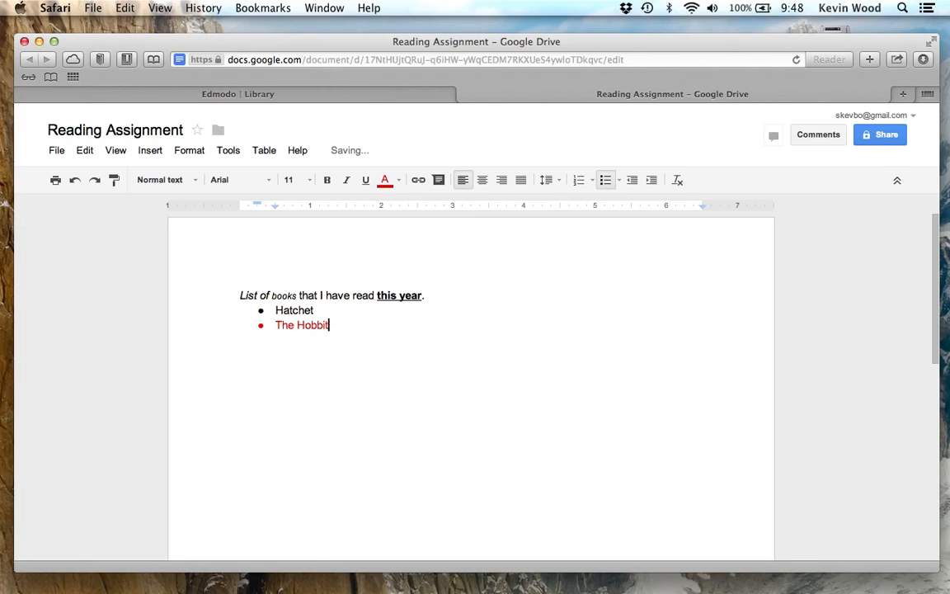
{"action": "key", "text": "Return"}
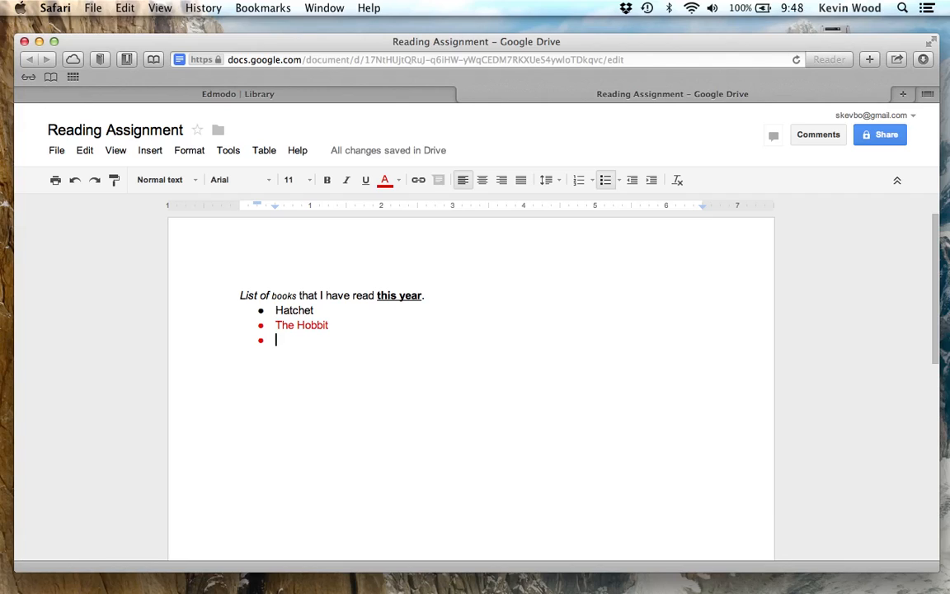
{"action": "type", "text": "Wave"}
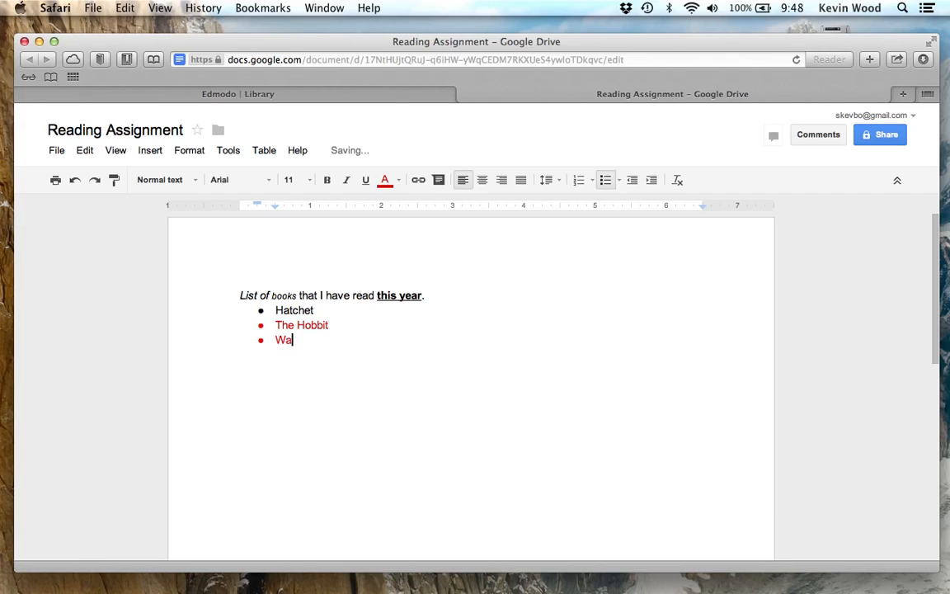